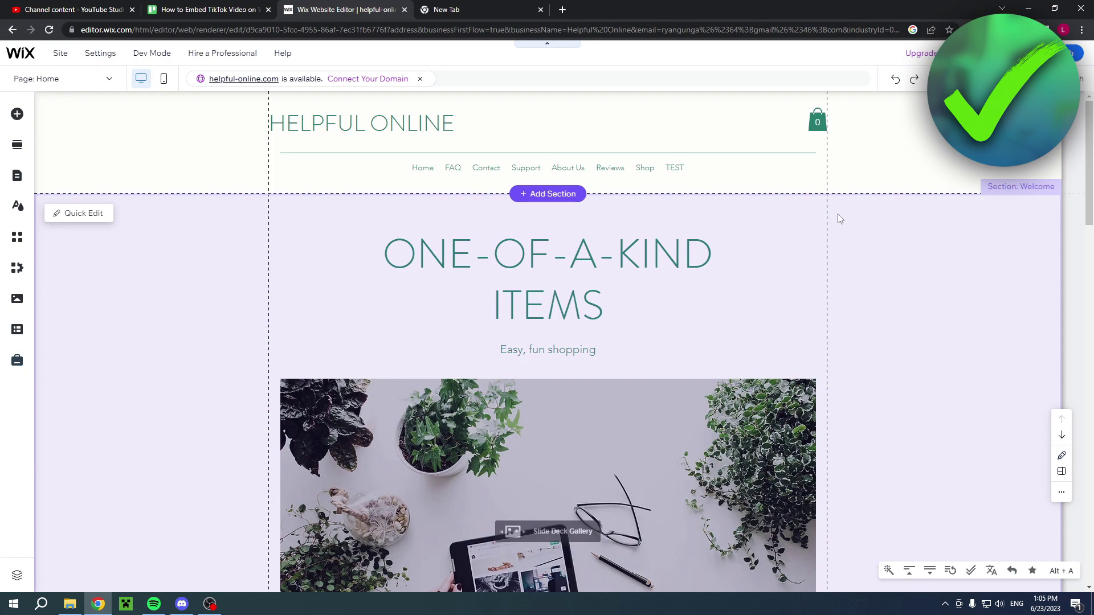
- Scroll down and up through the Home page sections in the Wix Editor
scroll(839, 219, "down", 10)
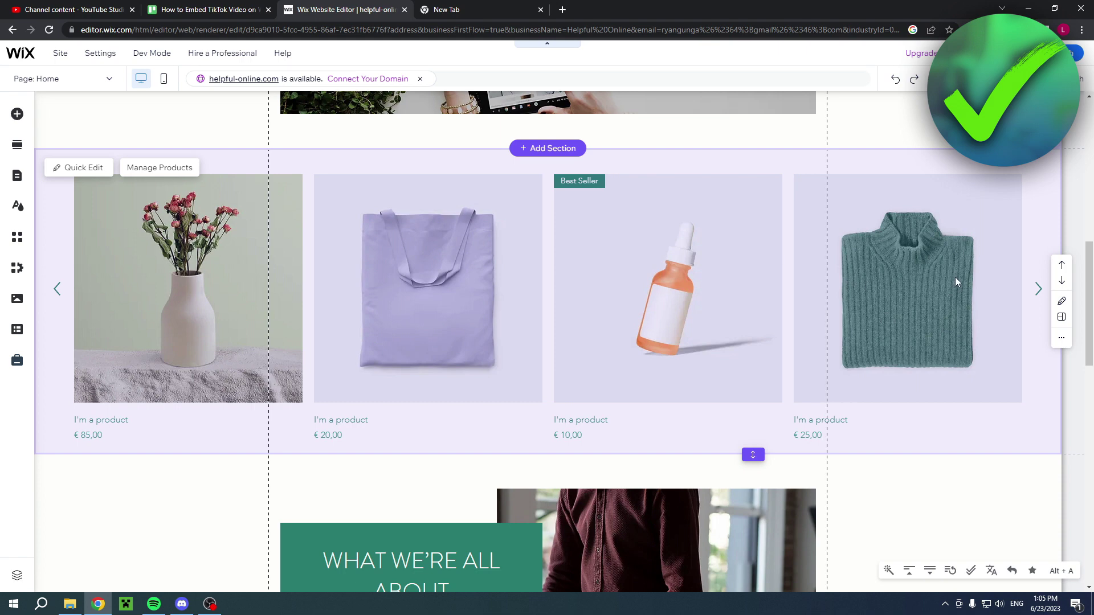
scroll(791, 225, "up", 3)
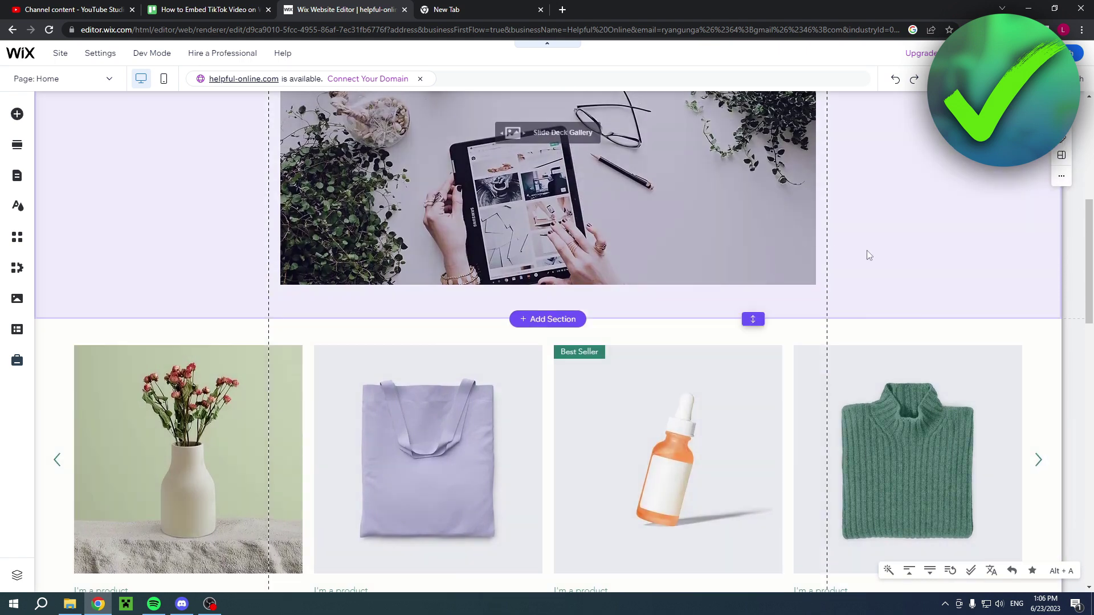
scroll(734, 333, "down", 8)
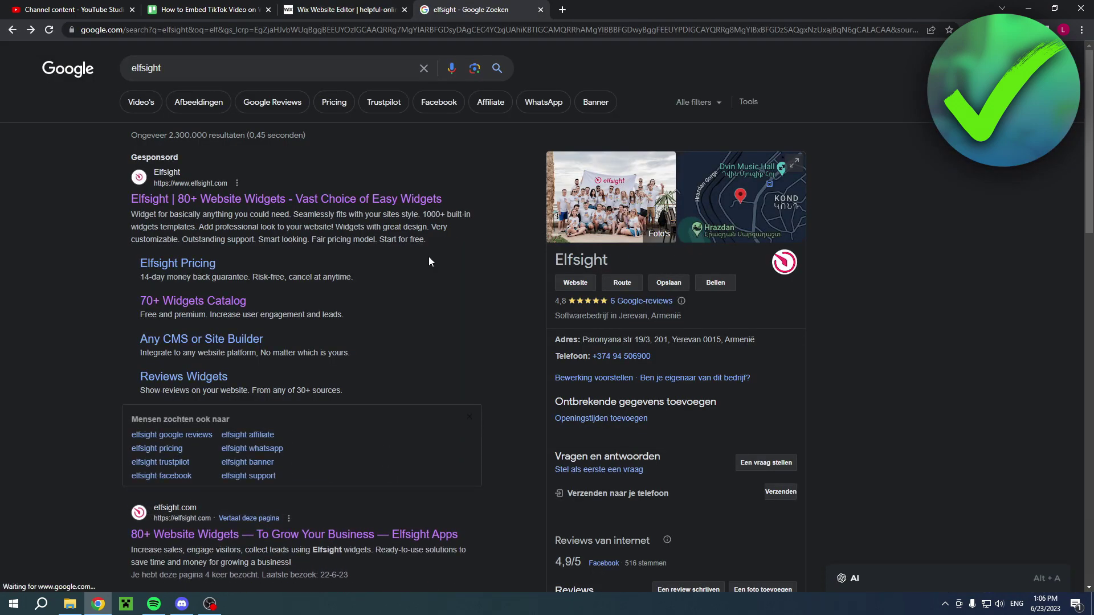
- Search for elfsight, open the sponsored Elfsight site, and go to the TikTok Feed widget page
double_click(149, 68)
left_click(80, 159)
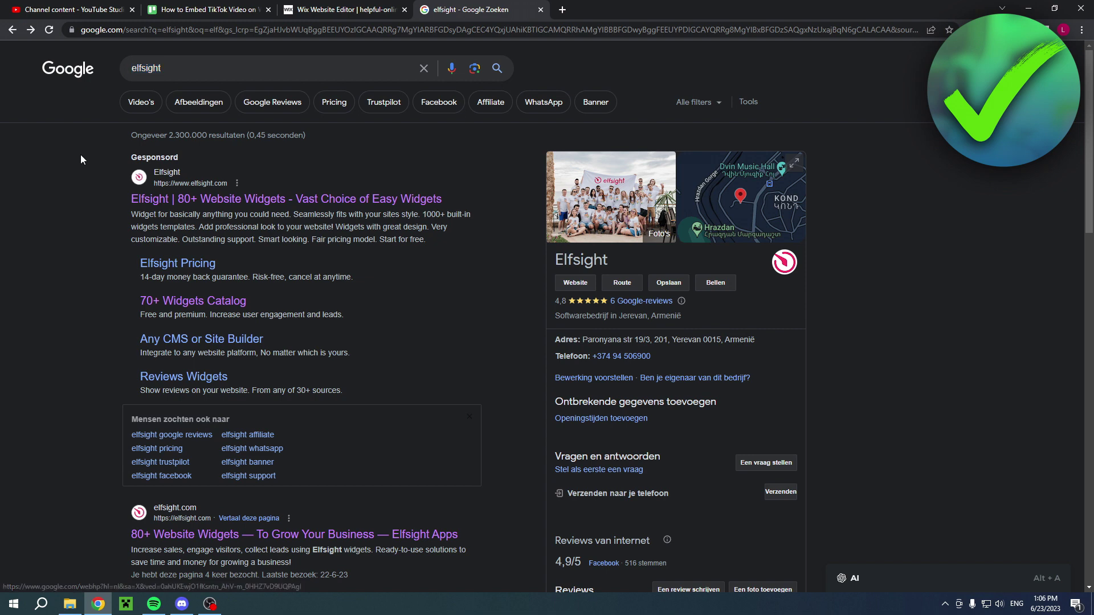
left_click(258, 199)
mouse_move(275, 96)
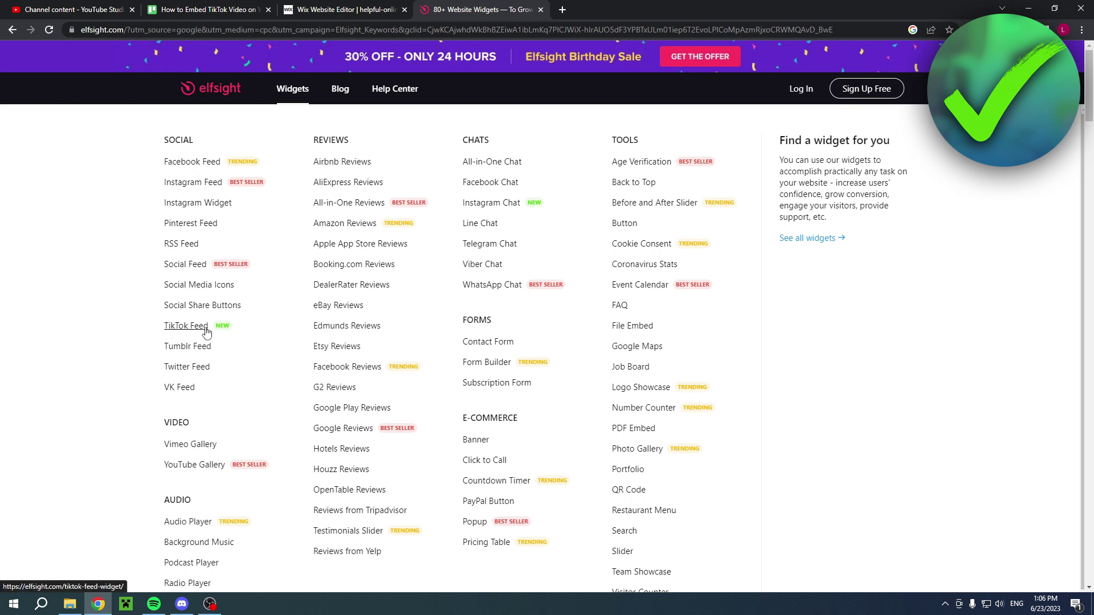
left_click(186, 326)
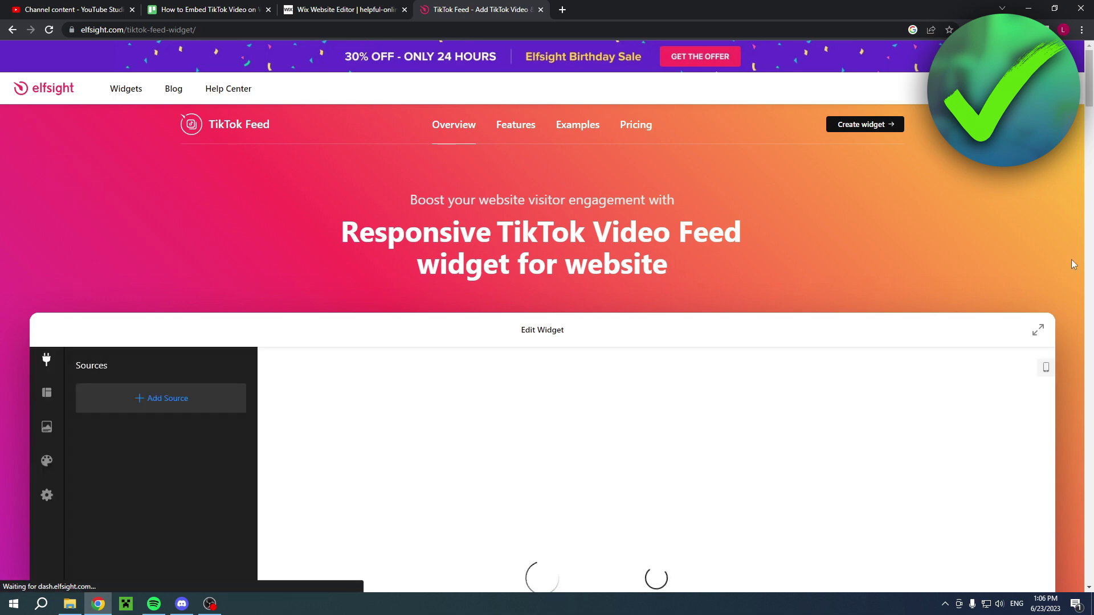
- Scroll through the TikTok Feed widget page to review its template gallery
scroll(1070, 261, "down", 4)
scroll(1070, 261, "up", 4)
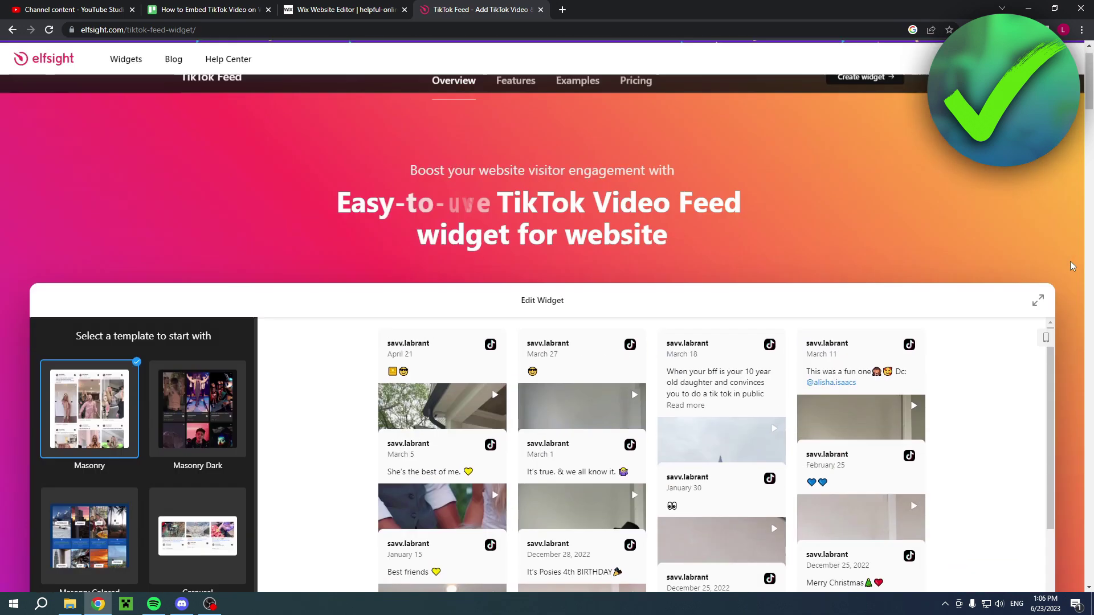
scroll(1070, 261, "up", 1)
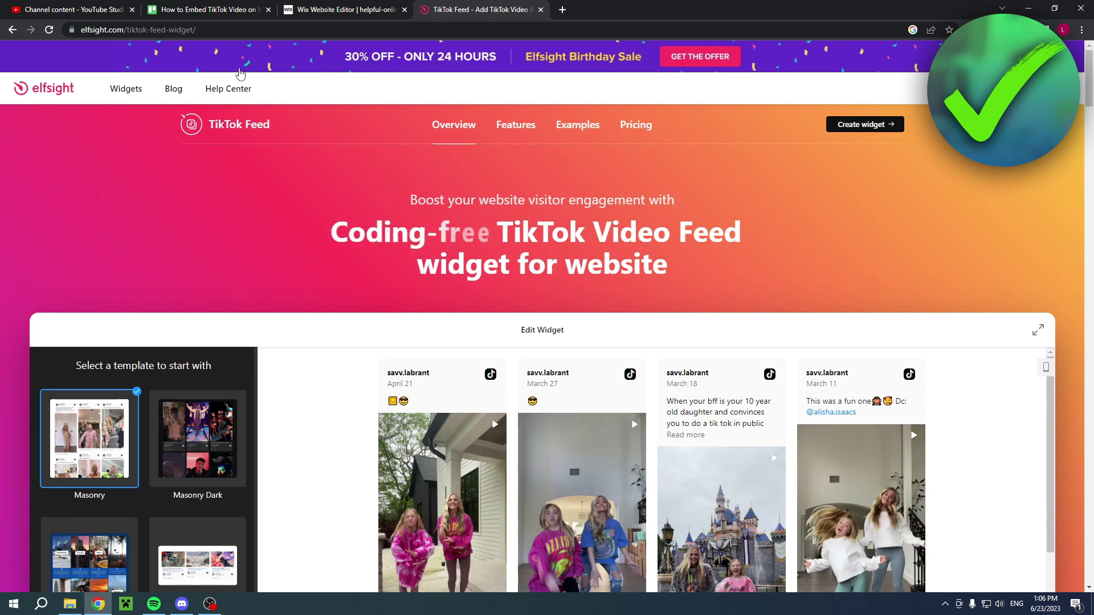
mouse_move(94, 87)
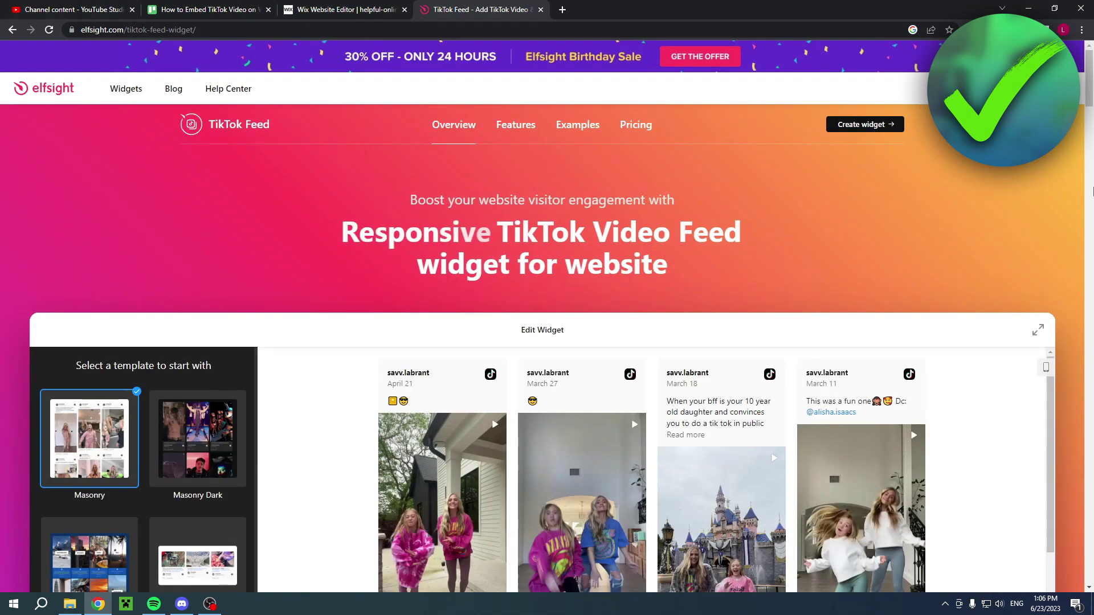
scroll(1079, 311, "down", 3)
scroll(1079, 310, "down", 1)
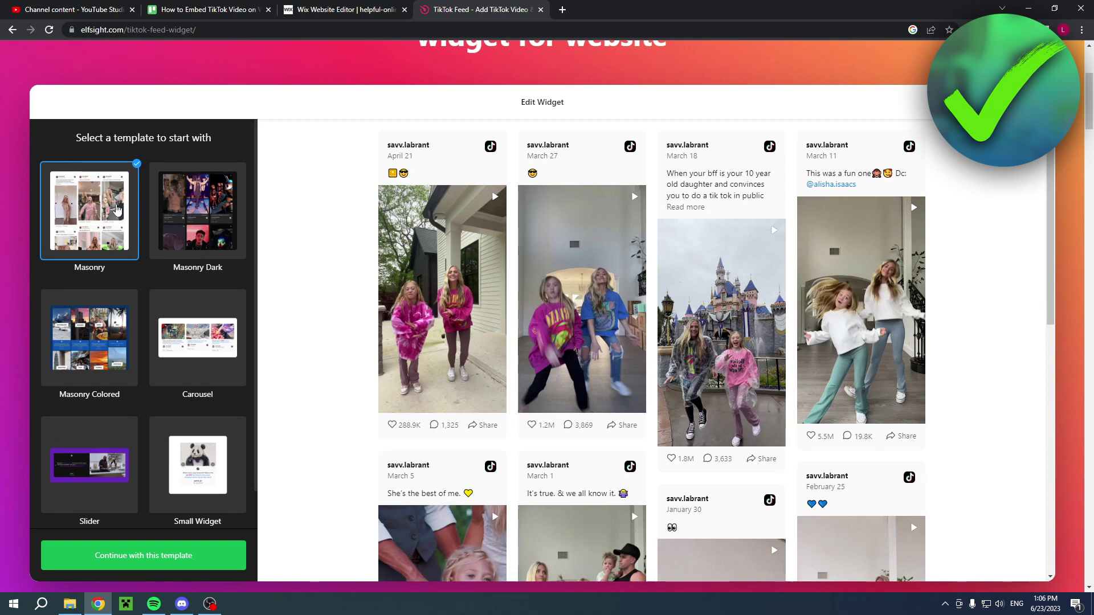
- Preview Masonry Dark, Masonry Colored, Carousel and Slider, then continue with the Small Widget template
left_click(191, 220)
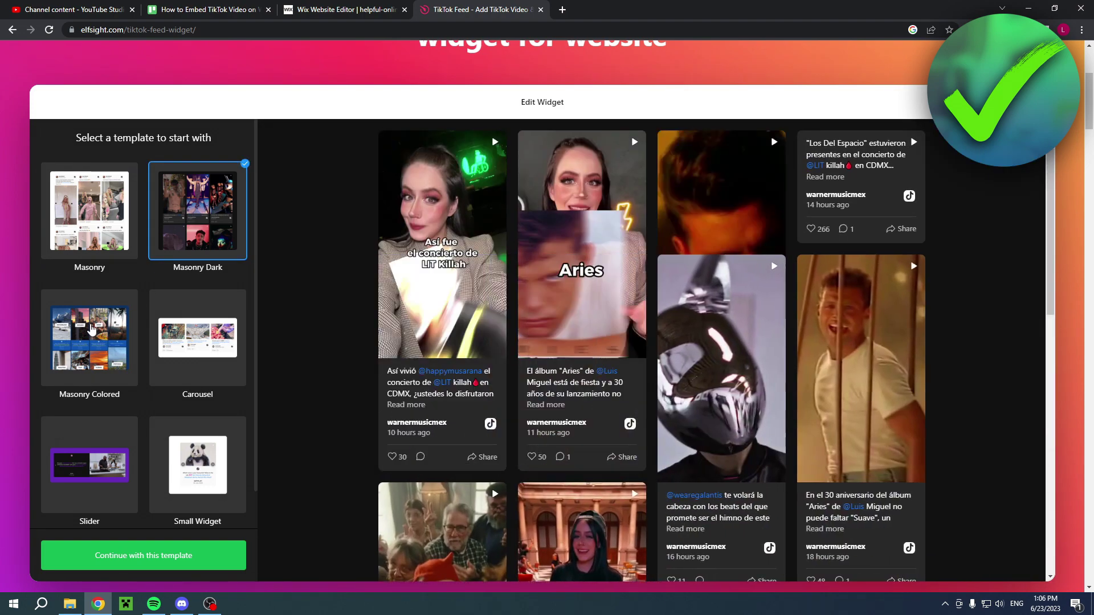
left_click(92, 329)
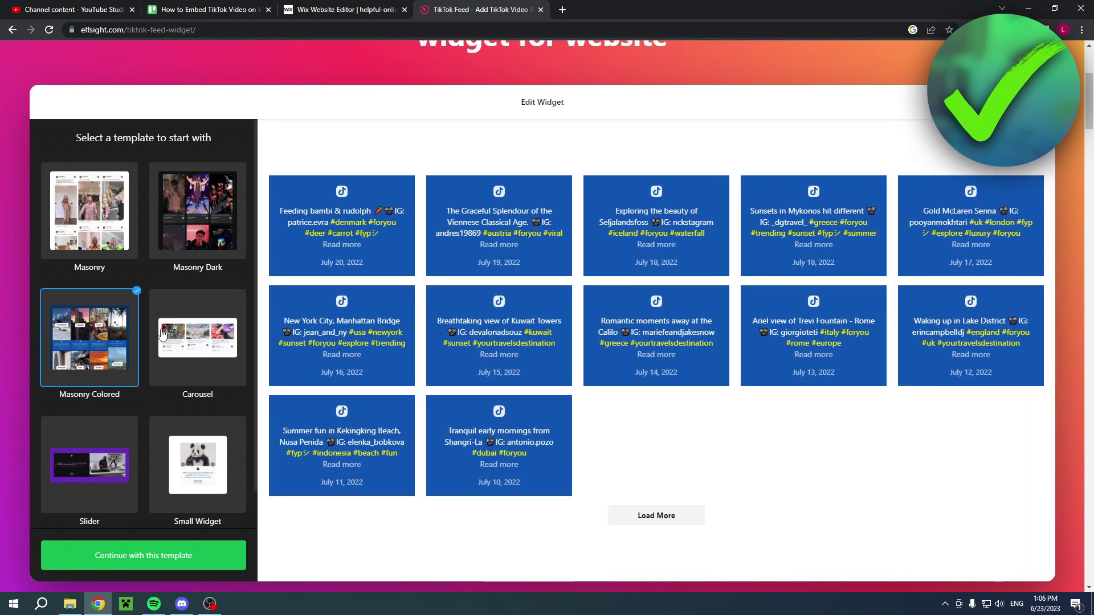
left_click(180, 336)
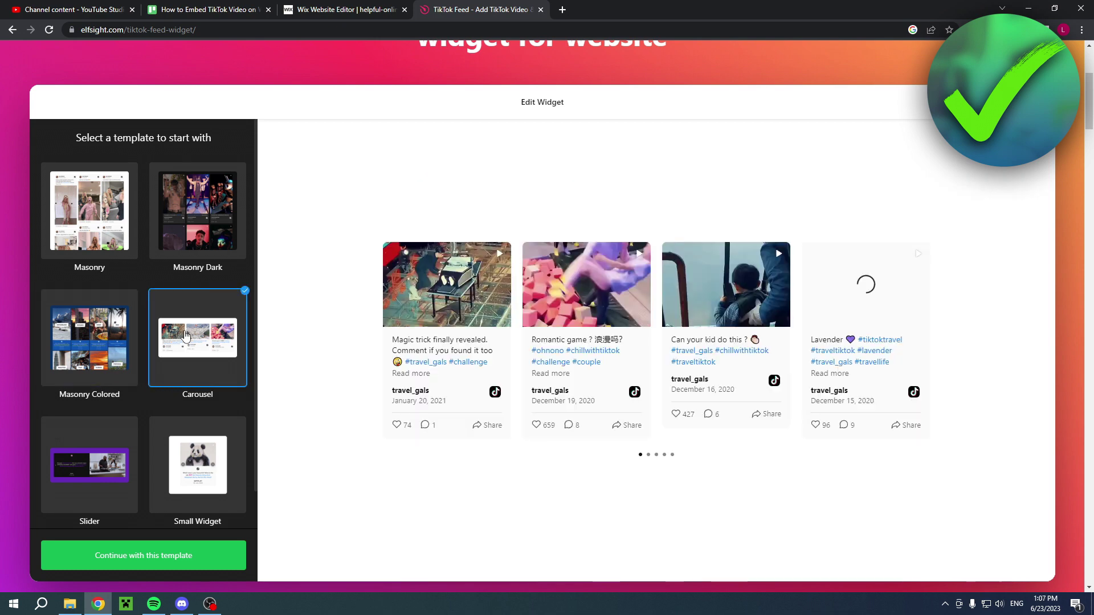
left_click(89, 488)
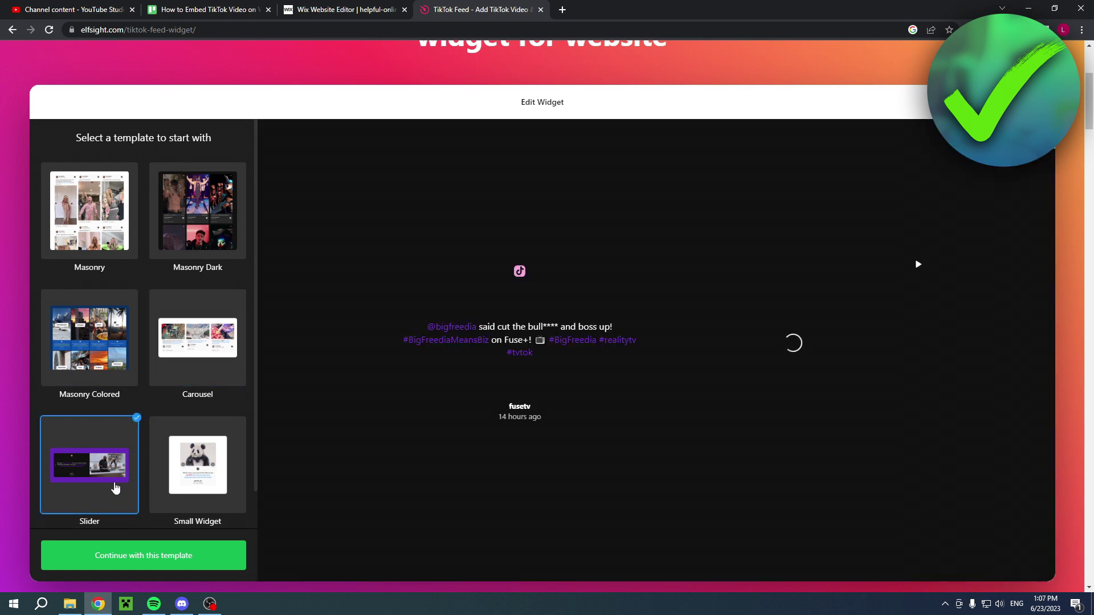
left_click(225, 472)
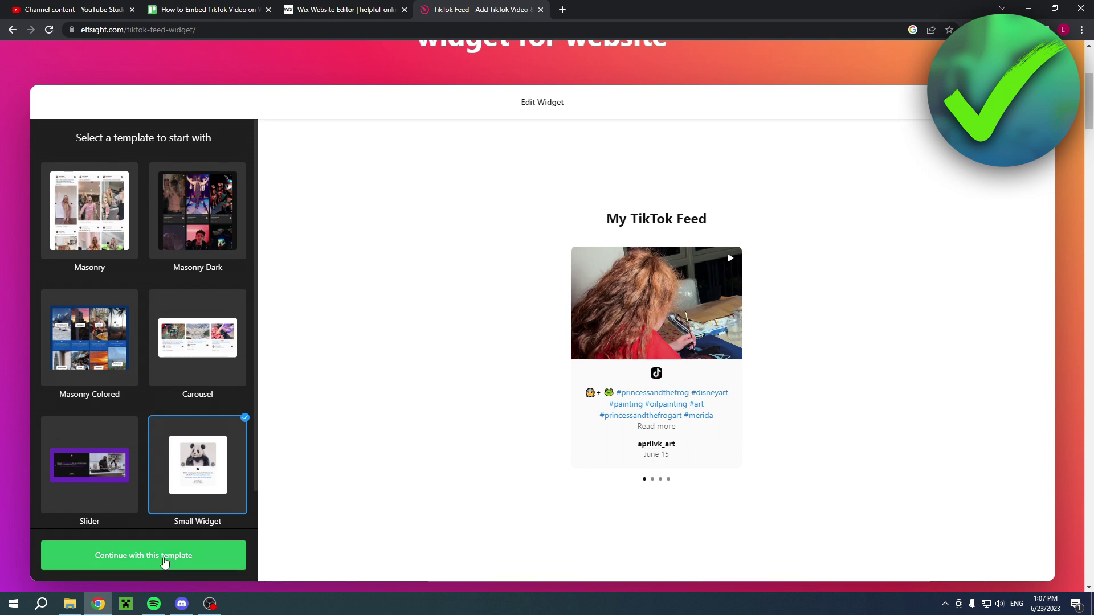
left_click(143, 558)
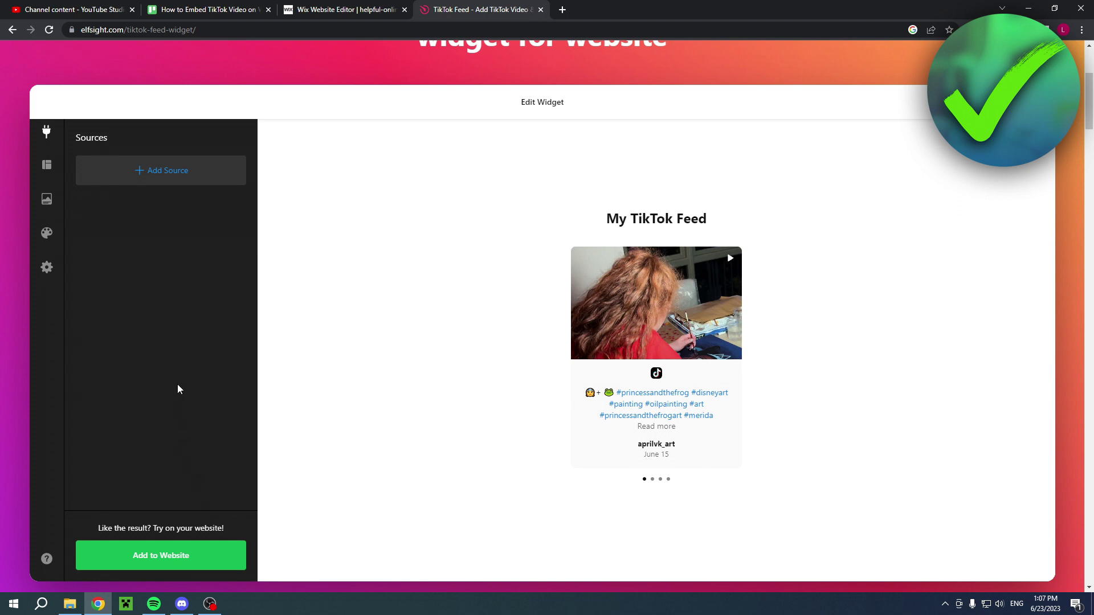
- Add a Hashtag source with #fyp to the TikTok feed and choose Add to Website
left_click(160, 173)
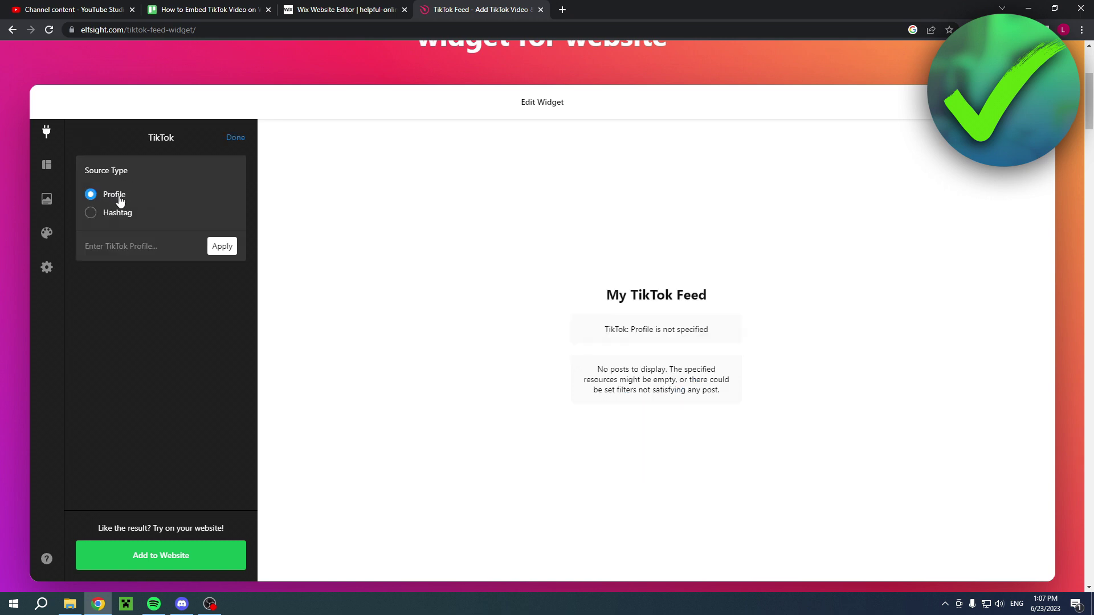
left_click(128, 220)
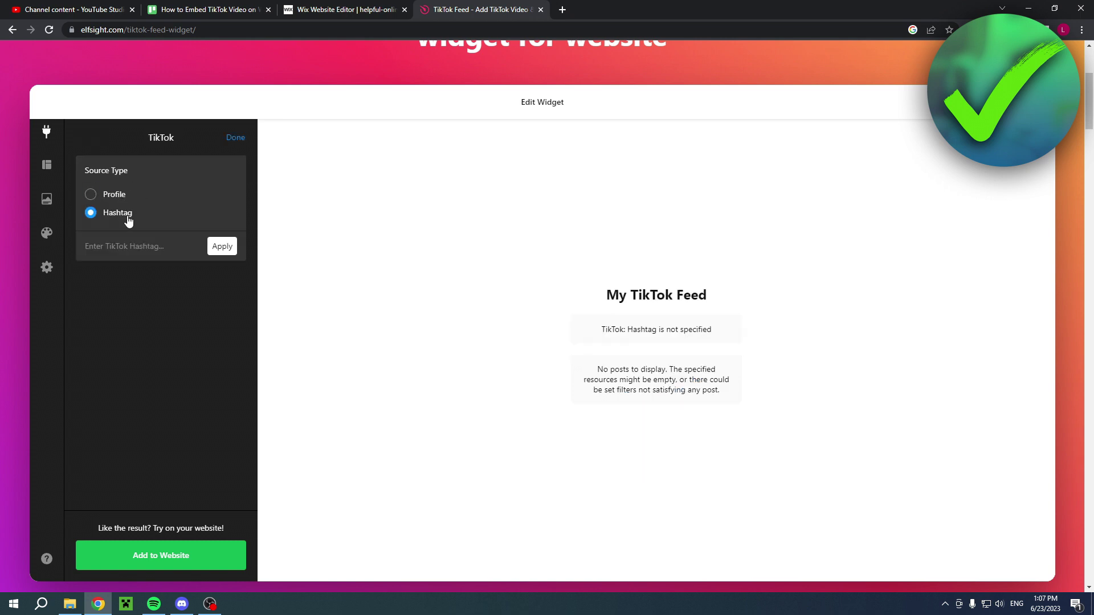
left_click(115, 201)
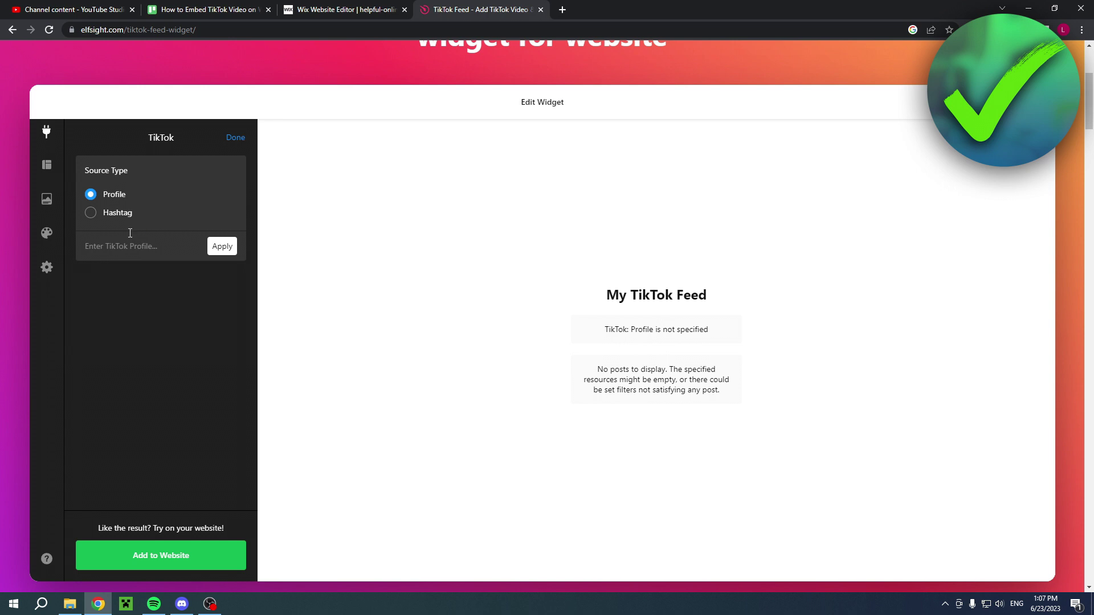
left_click(125, 217)
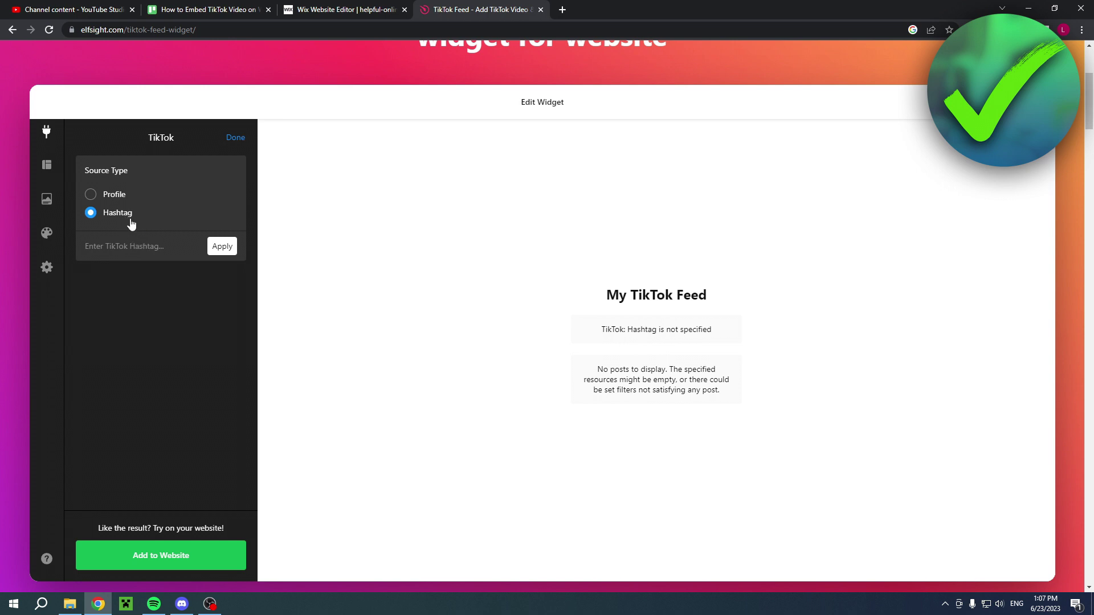
left_click(144, 245)
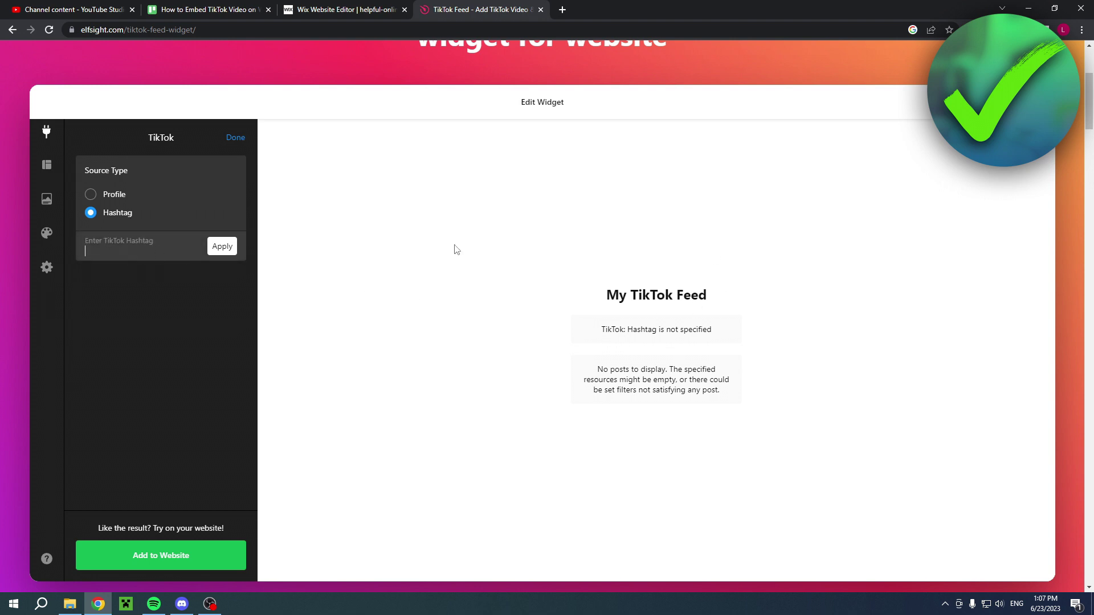
left_click(104, 195)
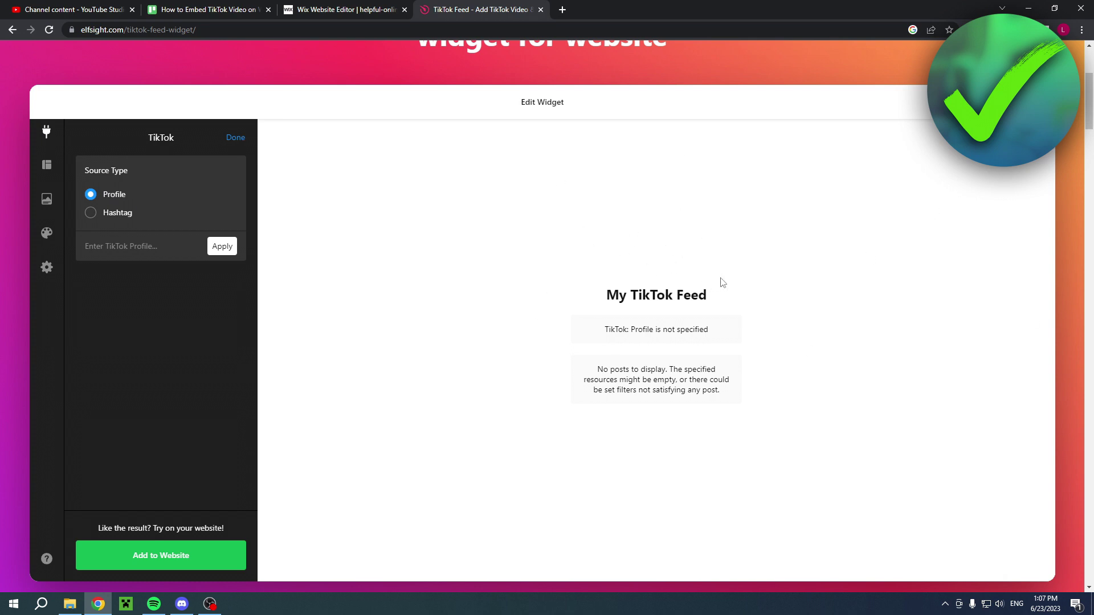
left_click(120, 214)
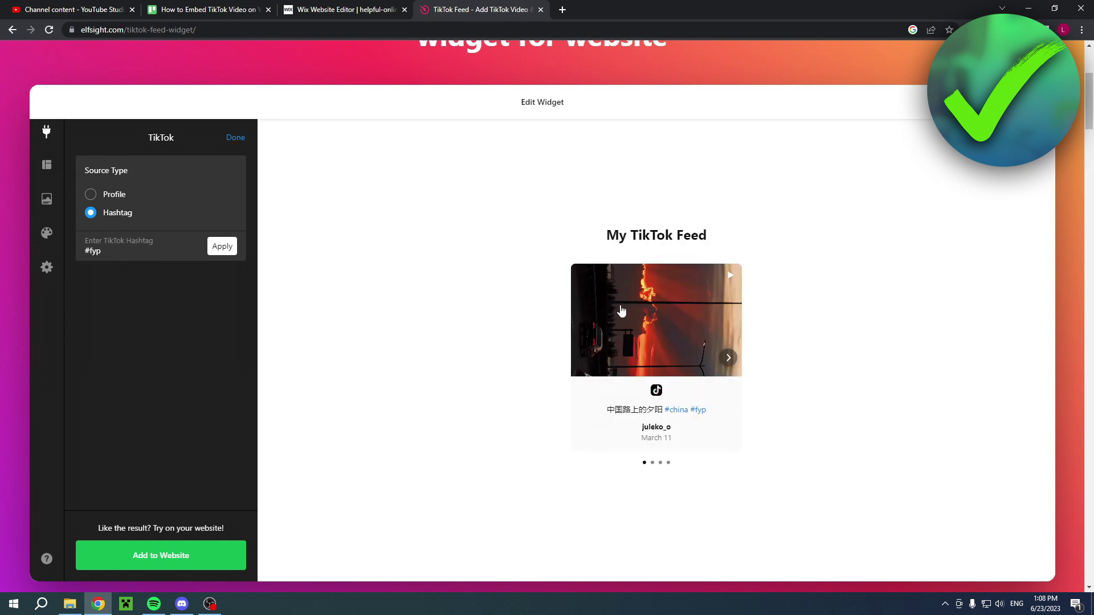
left_click(165, 557)
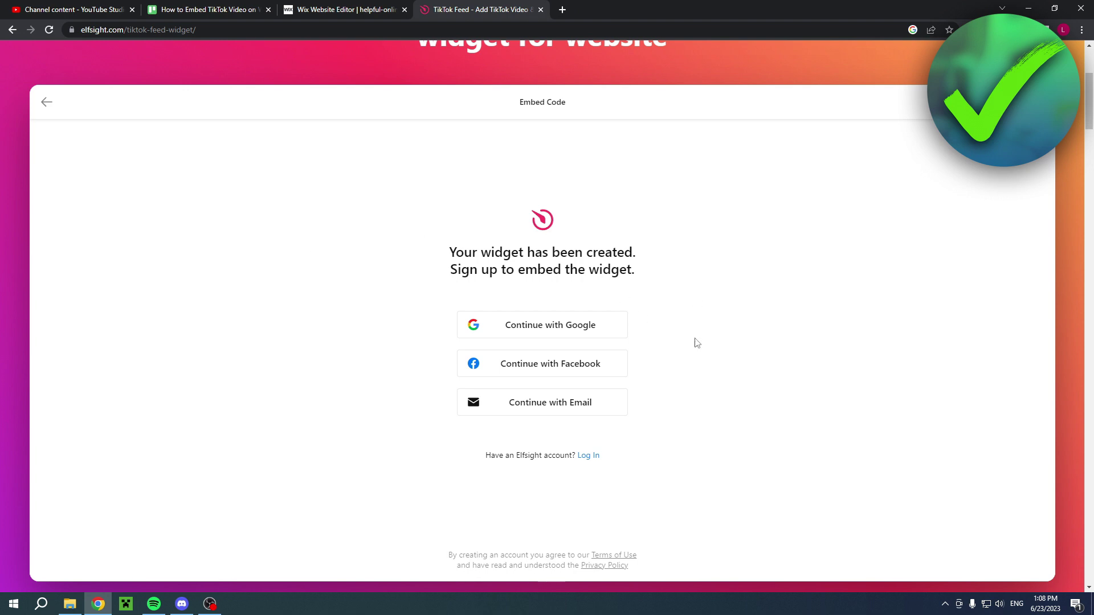
- Log in to Elfsight with a Google account
left_click(591, 458)
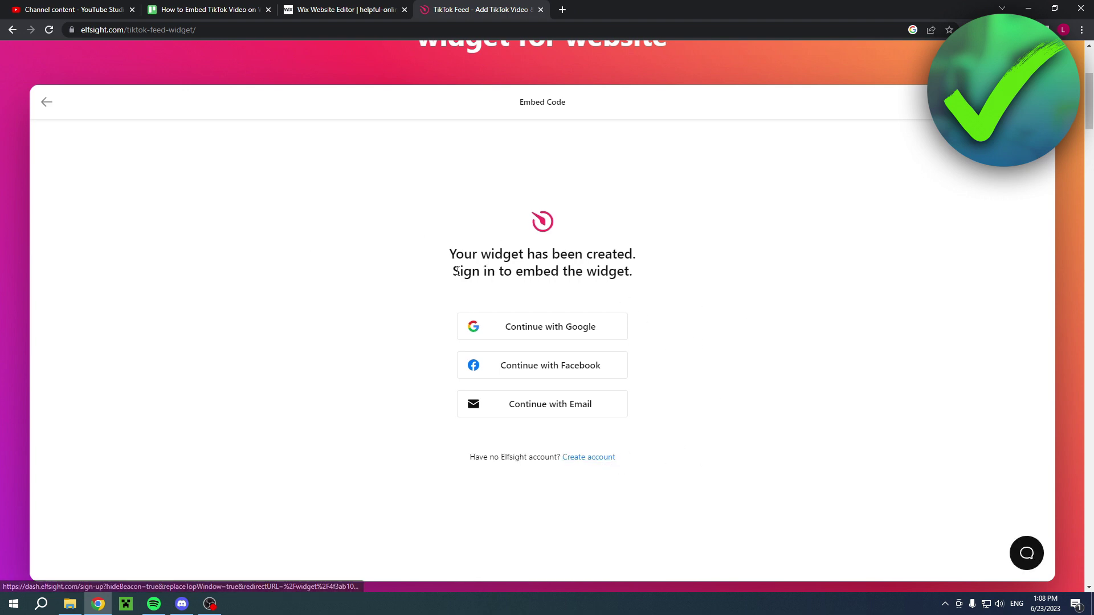
left_click(559, 322)
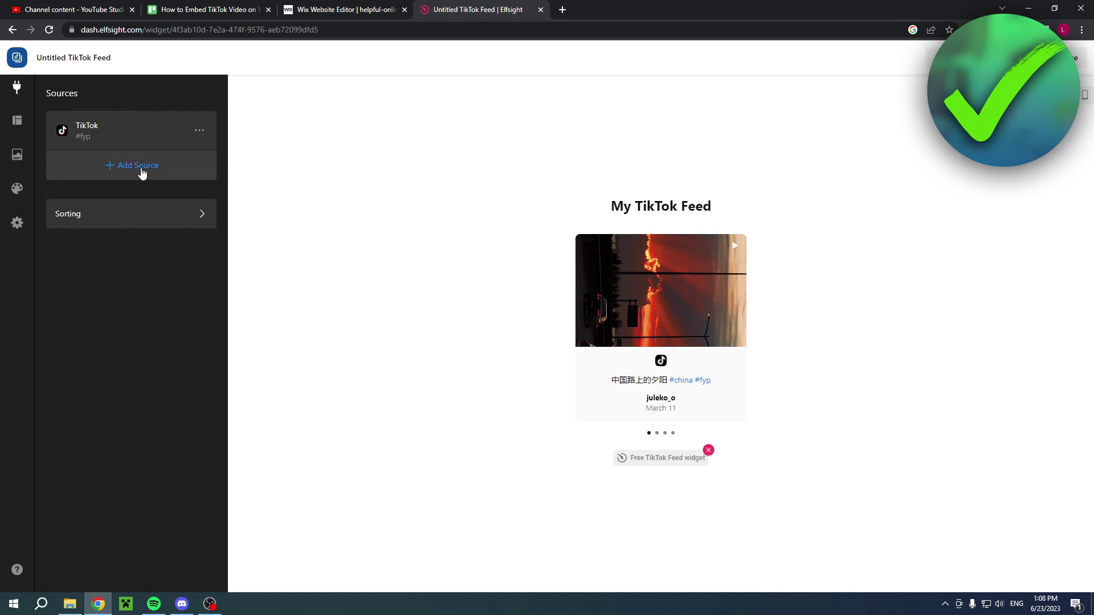
- Review the Layout, Post, Appearance and Sources settings, then open the Upgrade pricing page
left_click(17, 122)
left_click(25, 169)
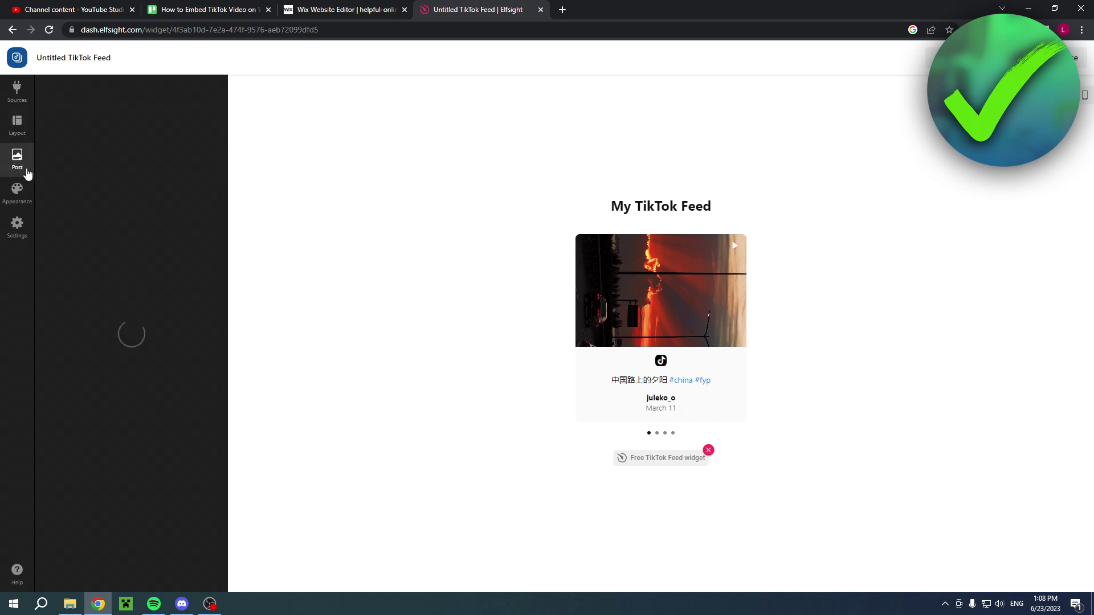
left_click(18, 193)
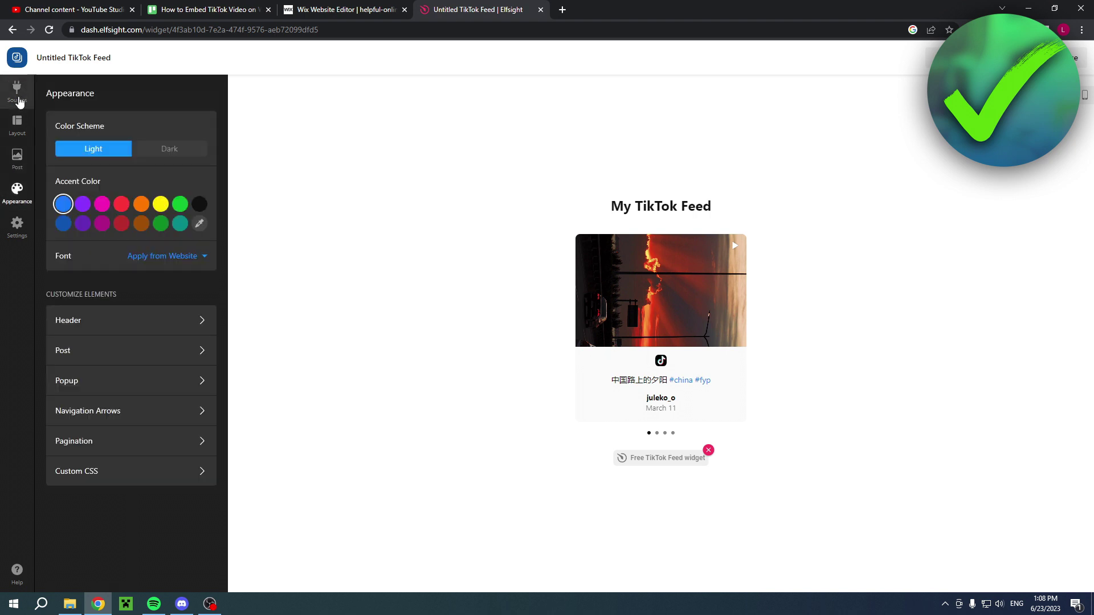
left_click(17, 92)
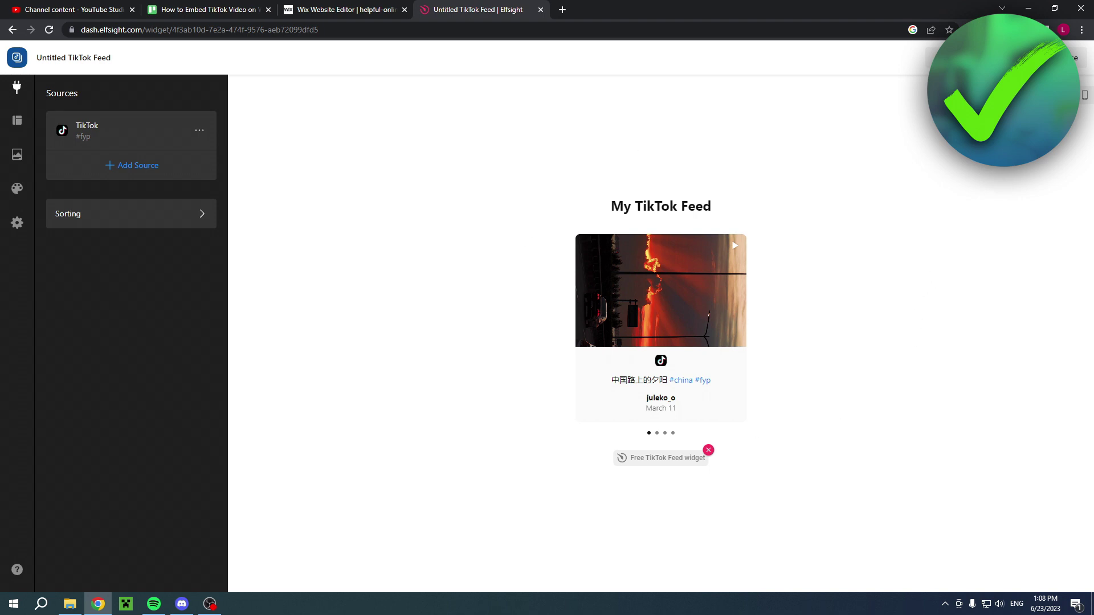
left_click(1059, 58)
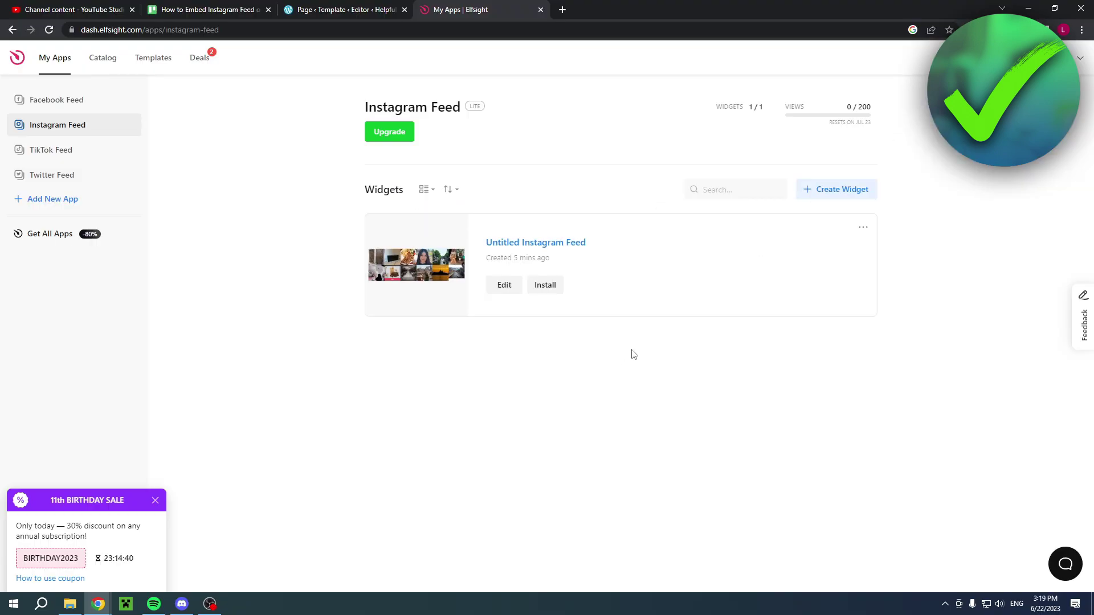
- Open the Deals page and highlight the 20% discount in the coupon description
left_click(196, 63)
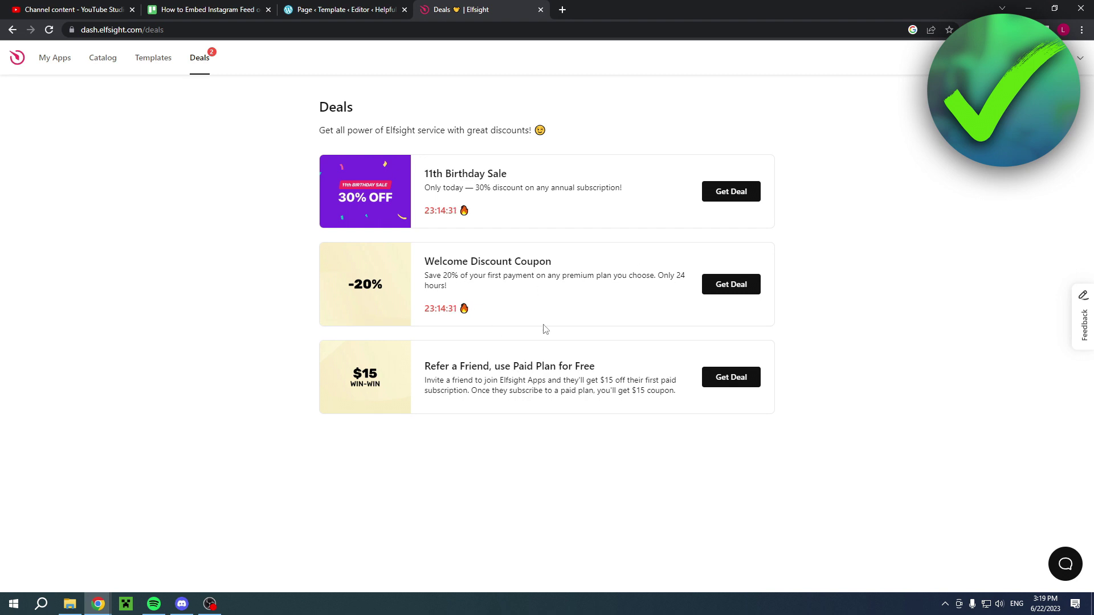
left_click_drag(443, 276, 458, 276)
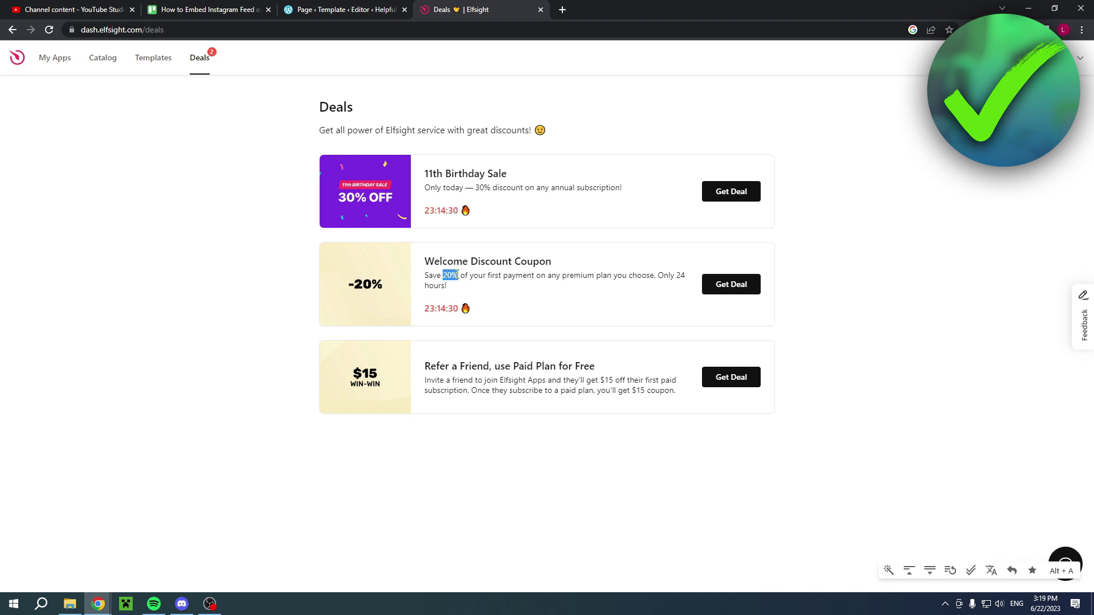
left_click(919, 267)
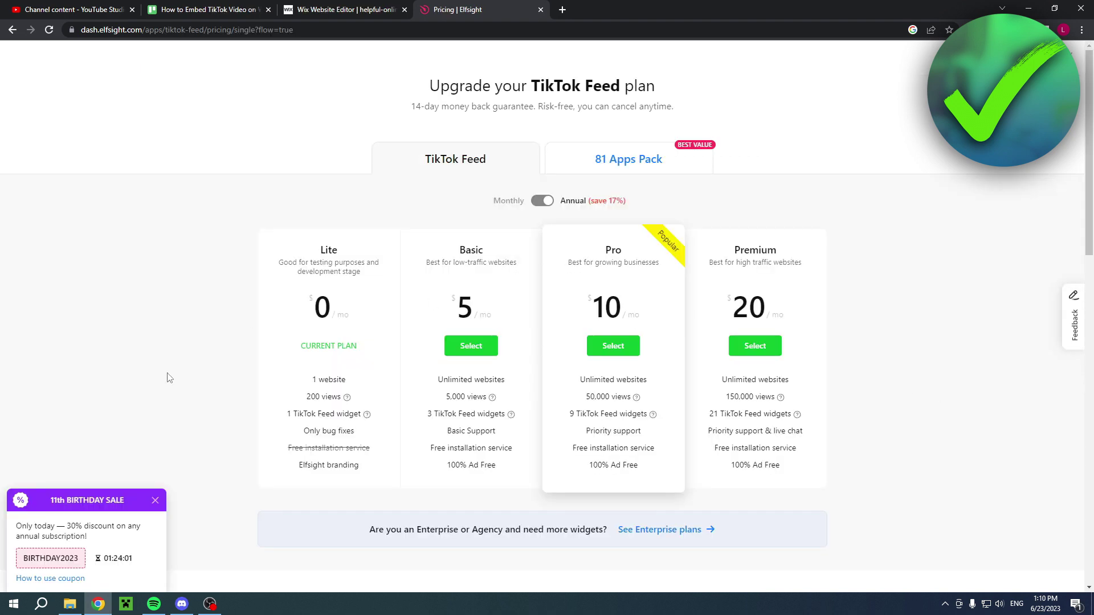
- Highlight the 30% sale discount, then copy the TikTok feed widget's embed code
left_click_drag(68, 528, 76, 529)
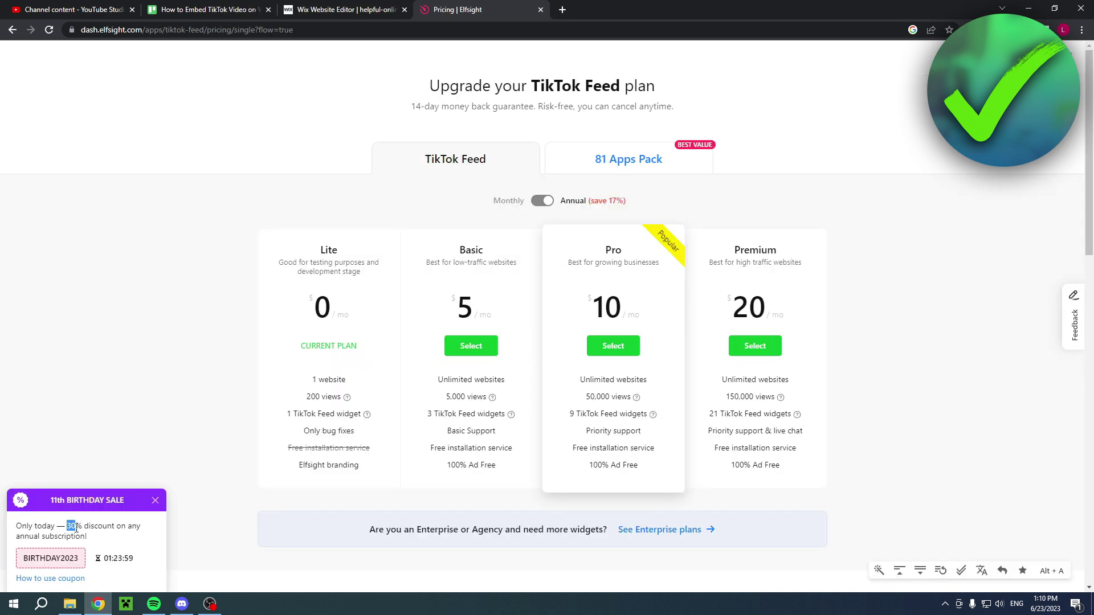
left_click(100, 525)
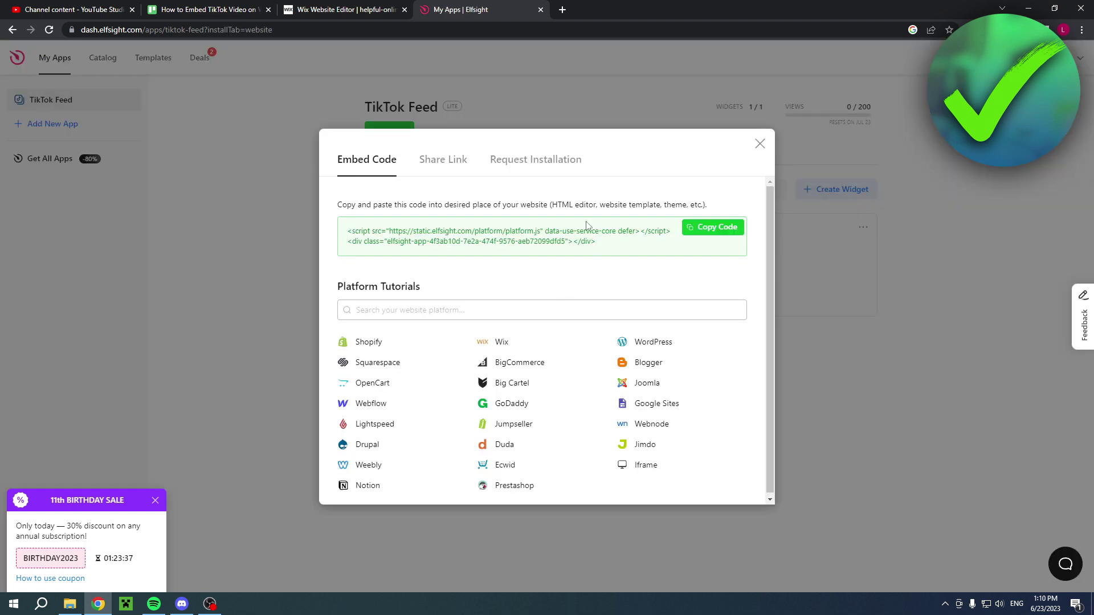
left_click(719, 236)
- In Wix, go to the TEST page, select its empty section, and show the Embed Code elements
left_click(330, 8)
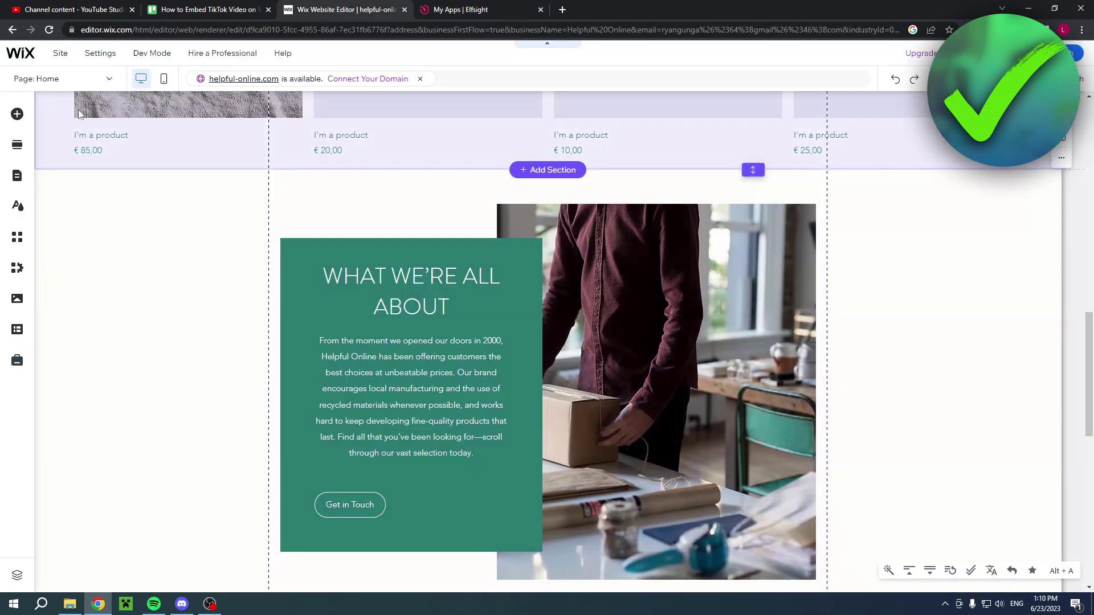
left_click(106, 79)
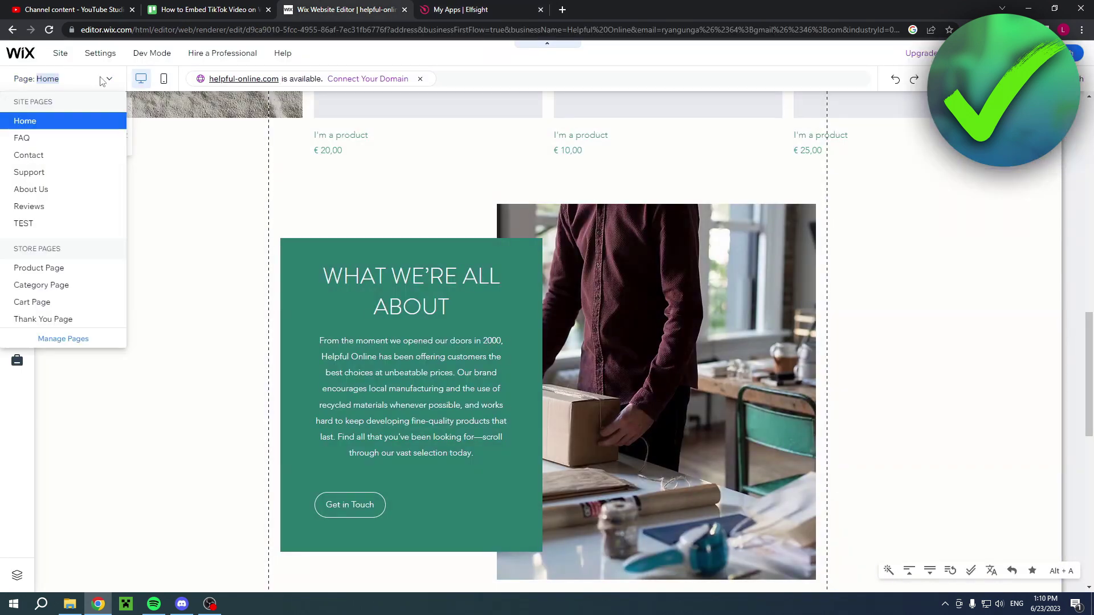
left_click(23, 224)
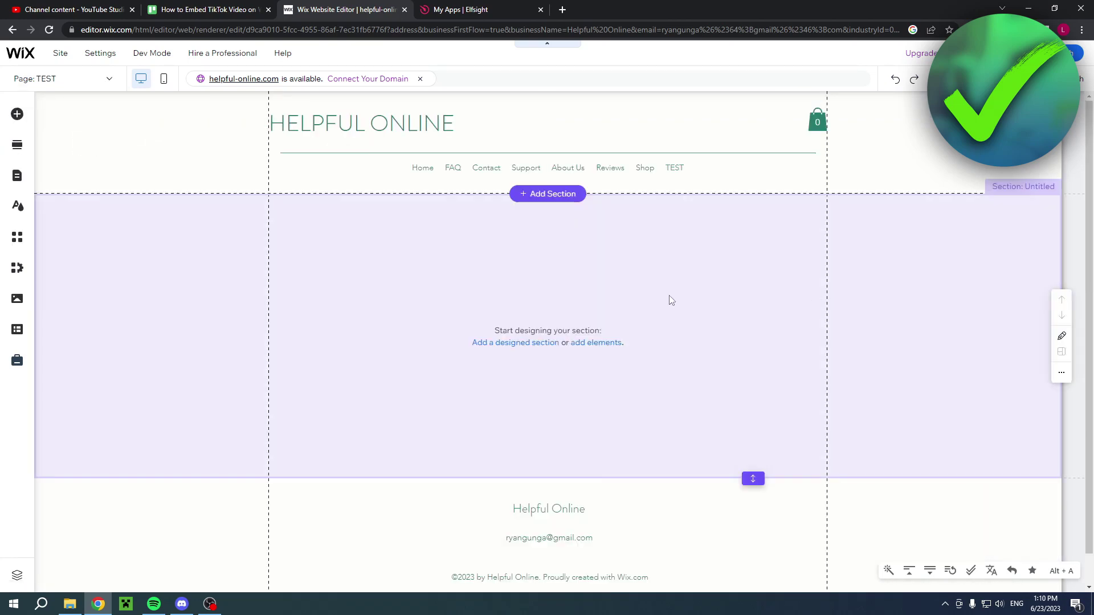
left_click(525, 291)
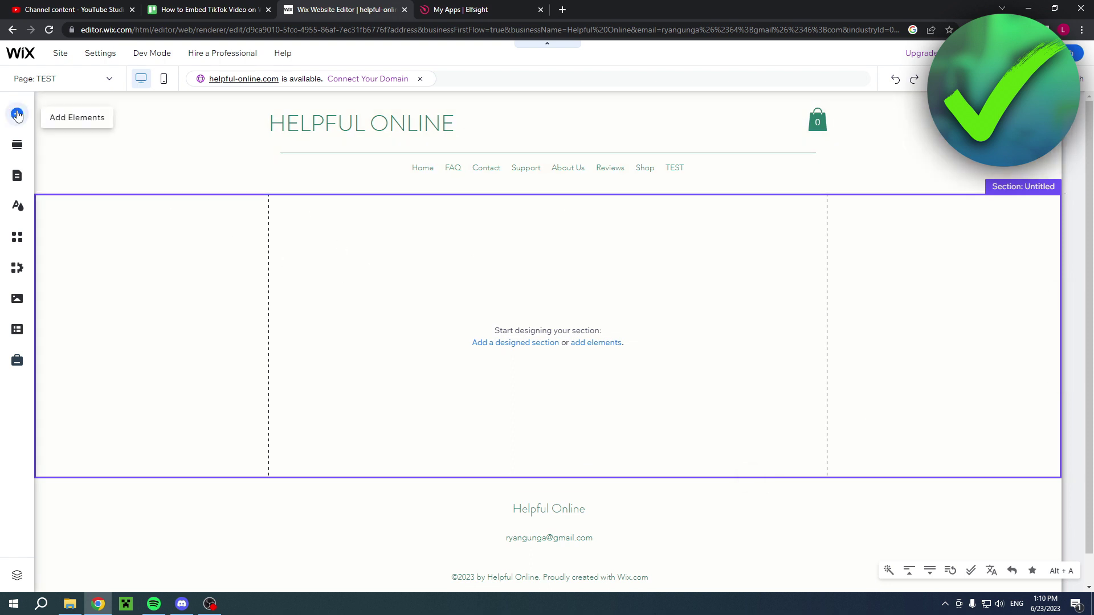
left_click(17, 115)
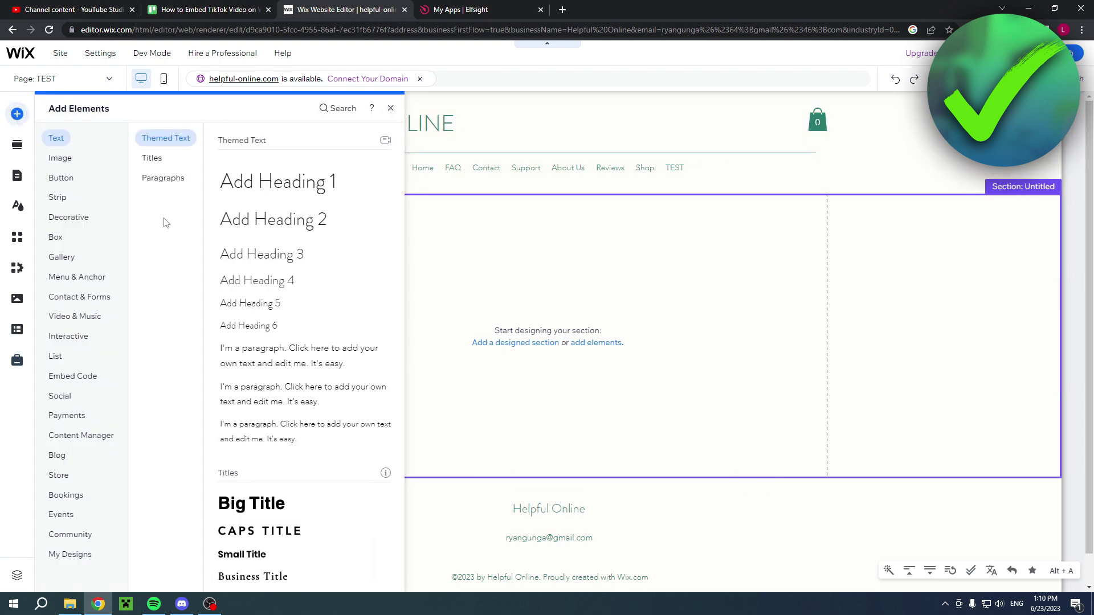
left_click(72, 383)
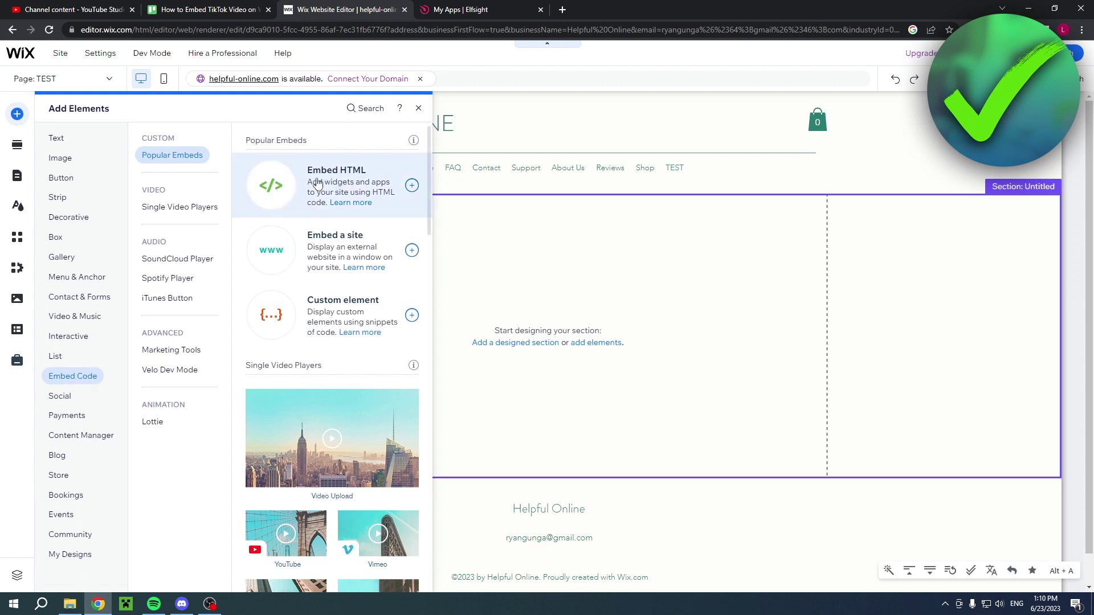
- Add an Embed HTML element containing the pasted Elfsight code and apply it
left_click(378, 178)
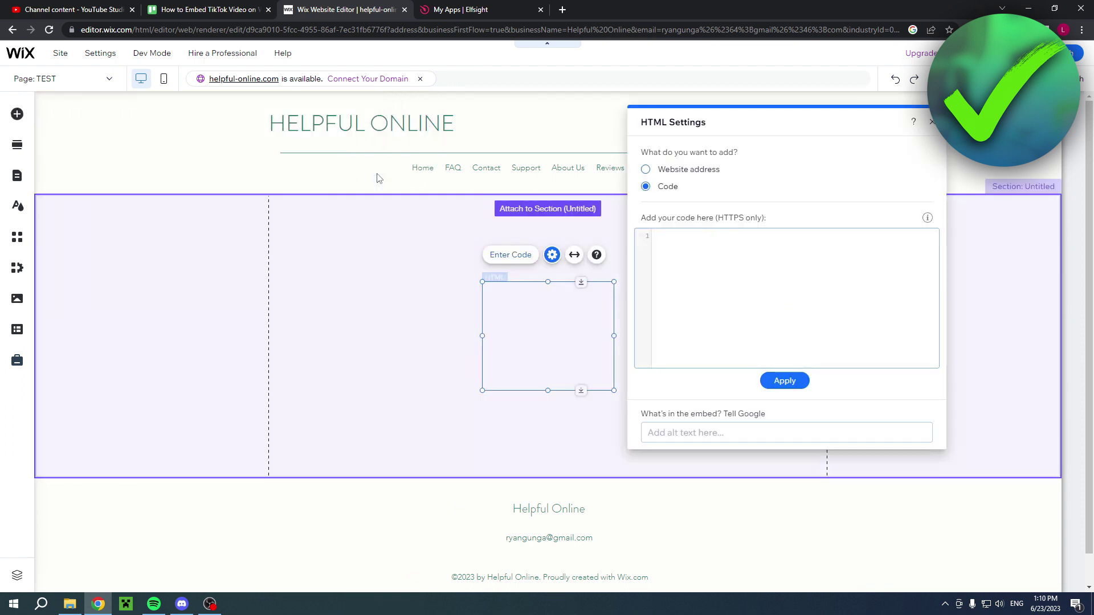
right_click(705, 239)
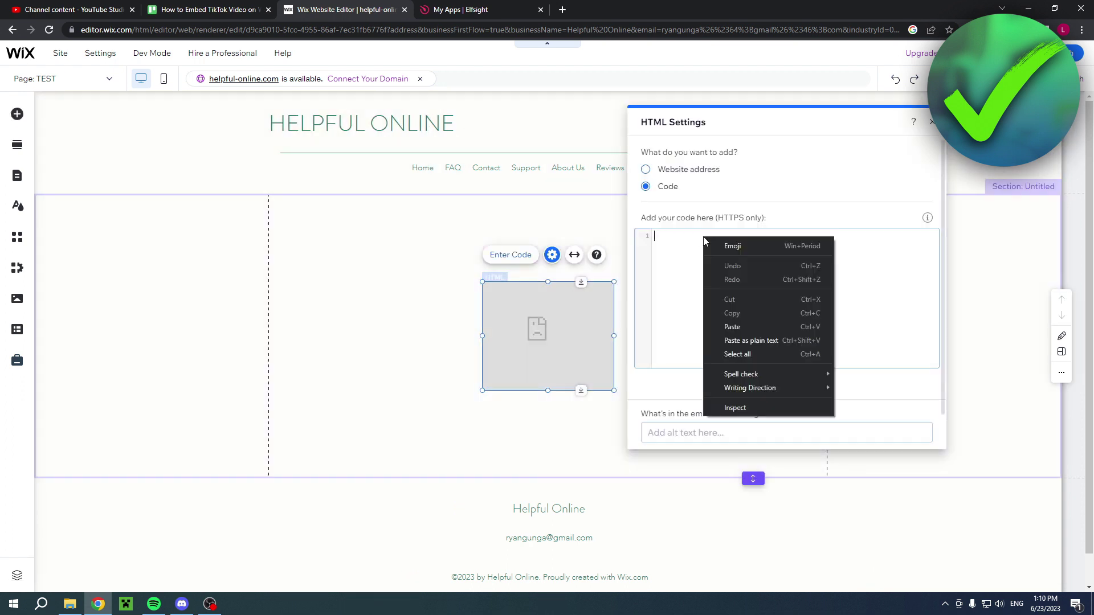
left_click(776, 328)
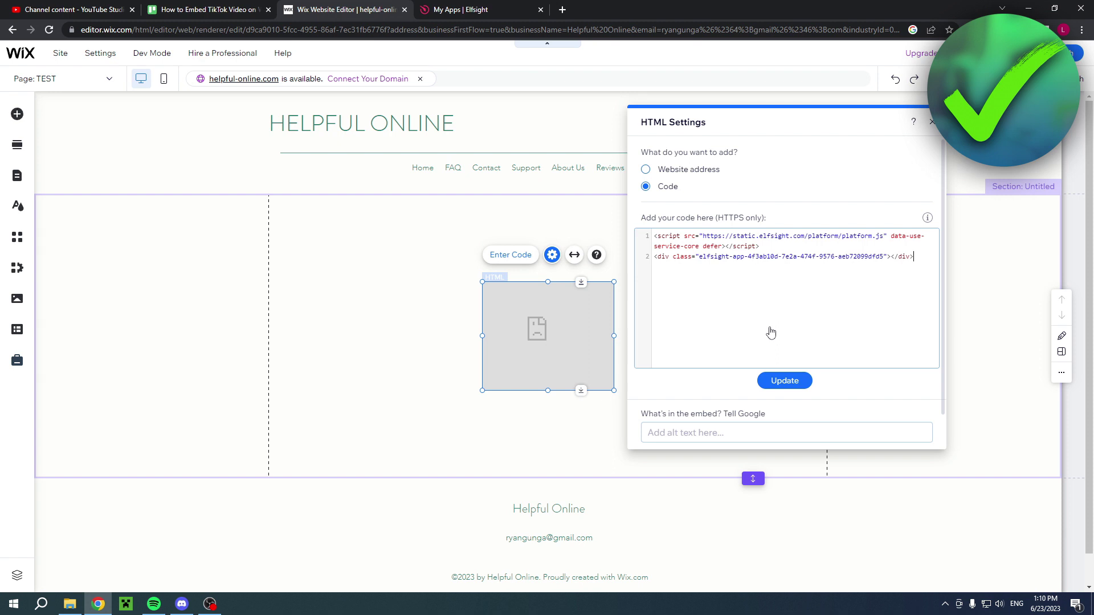
left_click(785, 381)
- Enlarge the HTML embed box from both corners and preview the page
left_click_drag(614, 390, 696, 452)
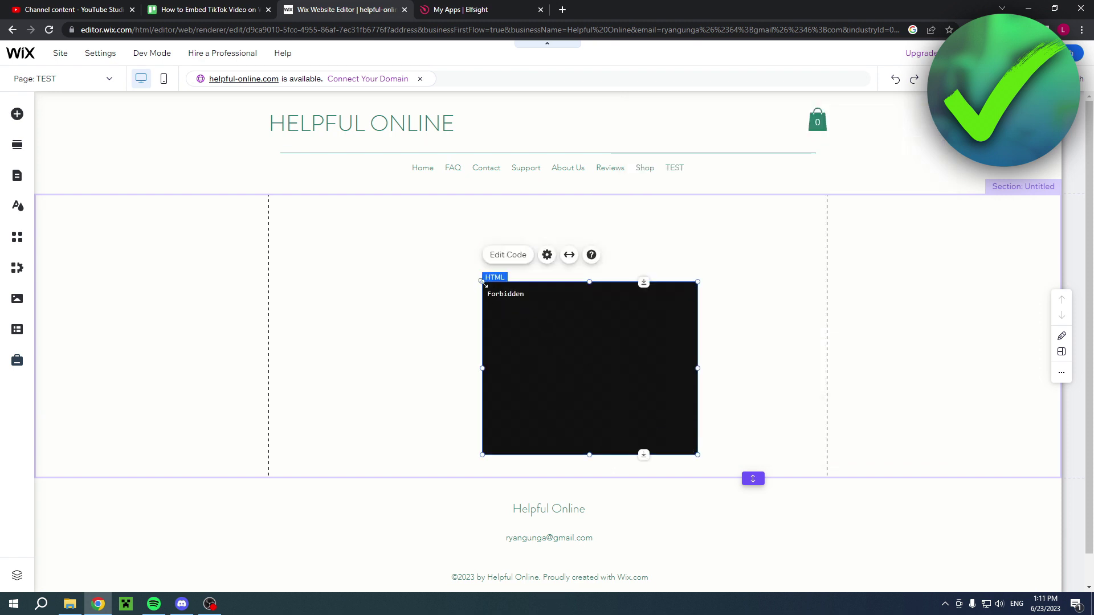
left_click_drag(482, 281, 409, 228)
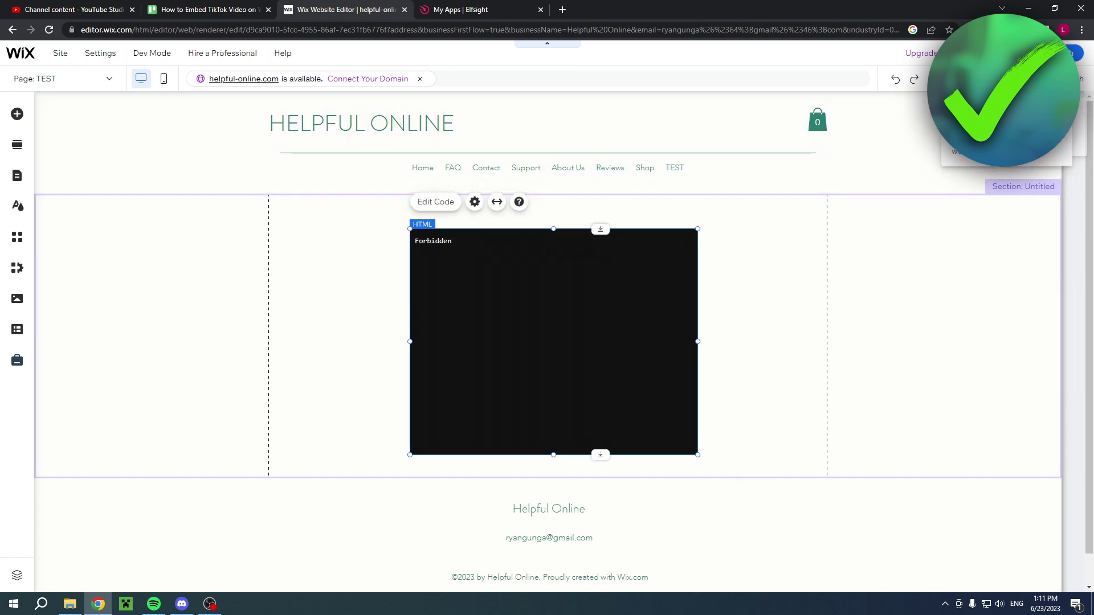
key("ctrl+p")
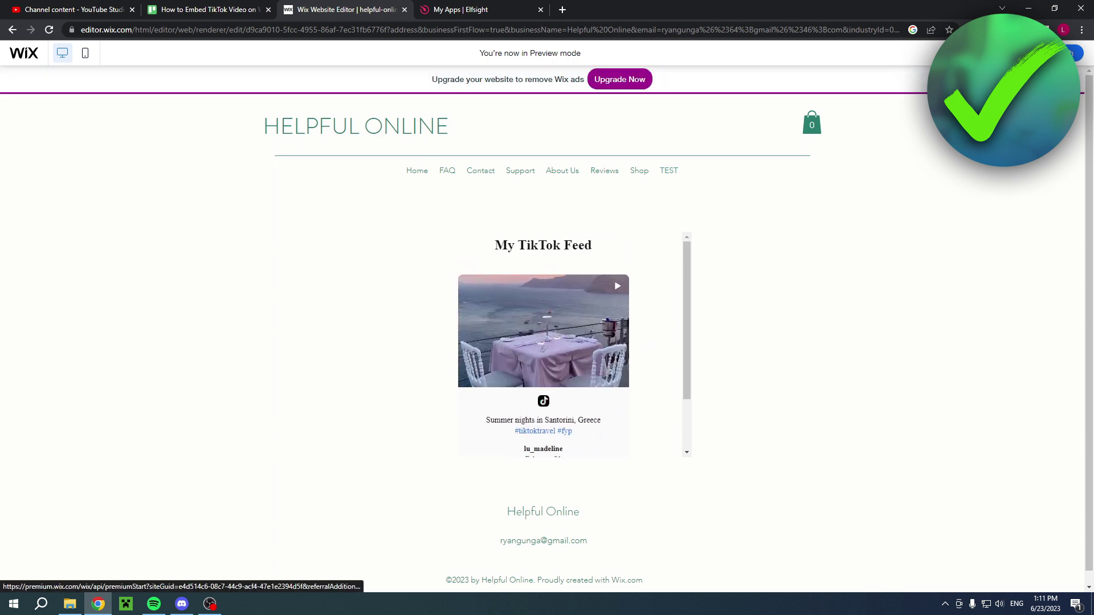
- Leave preview and return to the editor, where the TEST page now shows the 'My TikTok Feed' embed
left_click(1067, 53)
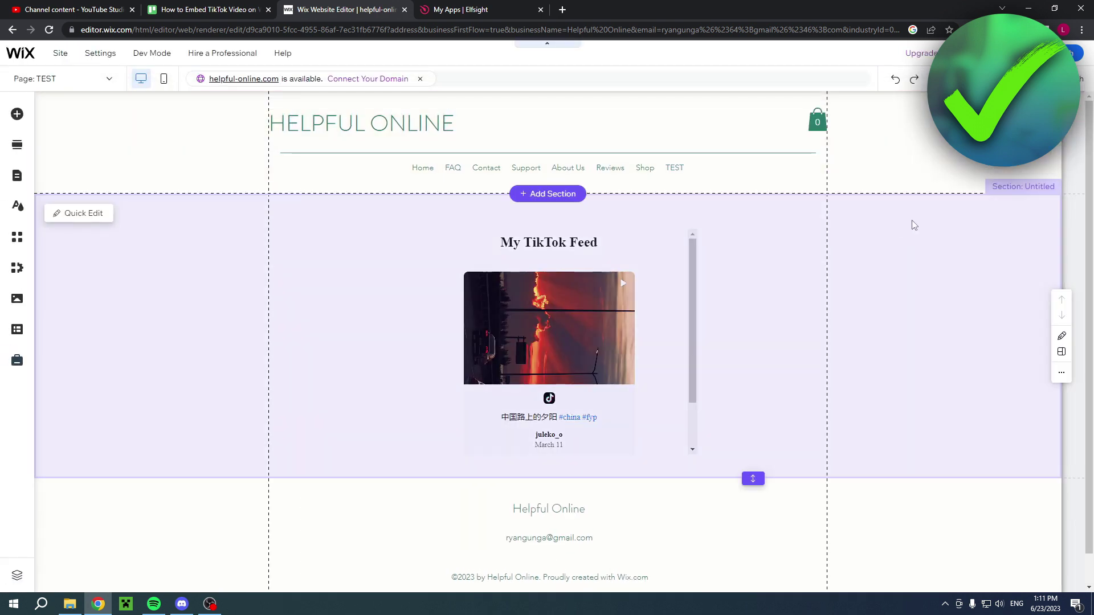